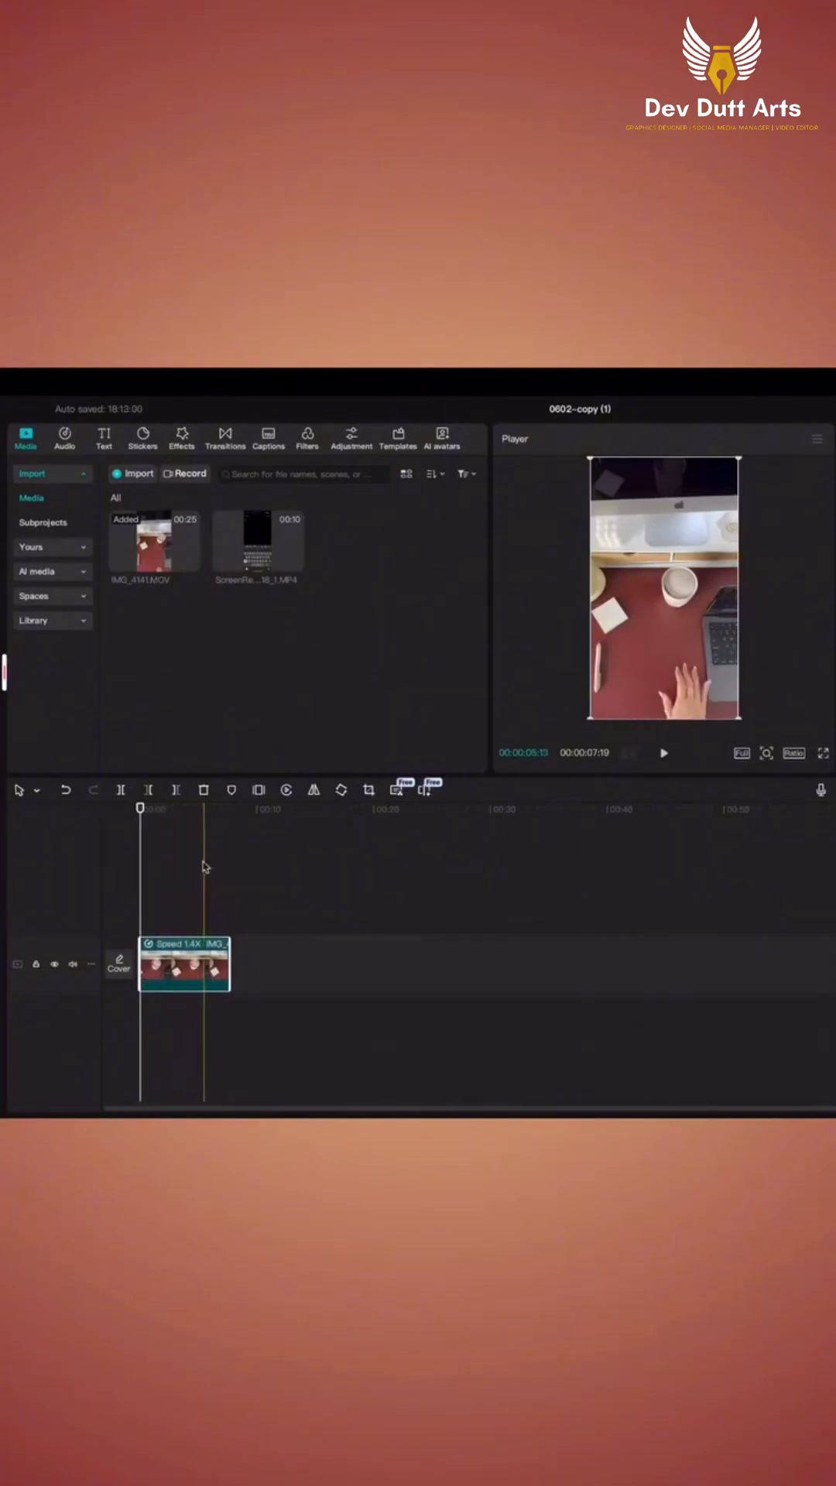
# Step: Overlay the phone recording on the desk clip, cropped to the keyboard, shrunk and tilted over the hand
pyautogui.moveTo(257, 543)
pyautogui.mouseDown()
pyautogui.moveTo(180, 899)
pyautogui.moveTo(146, 911)
pyautogui.mouseUp()
pyautogui.rightClick(304, 1043)
pyautogui.moveTo(347, 571)
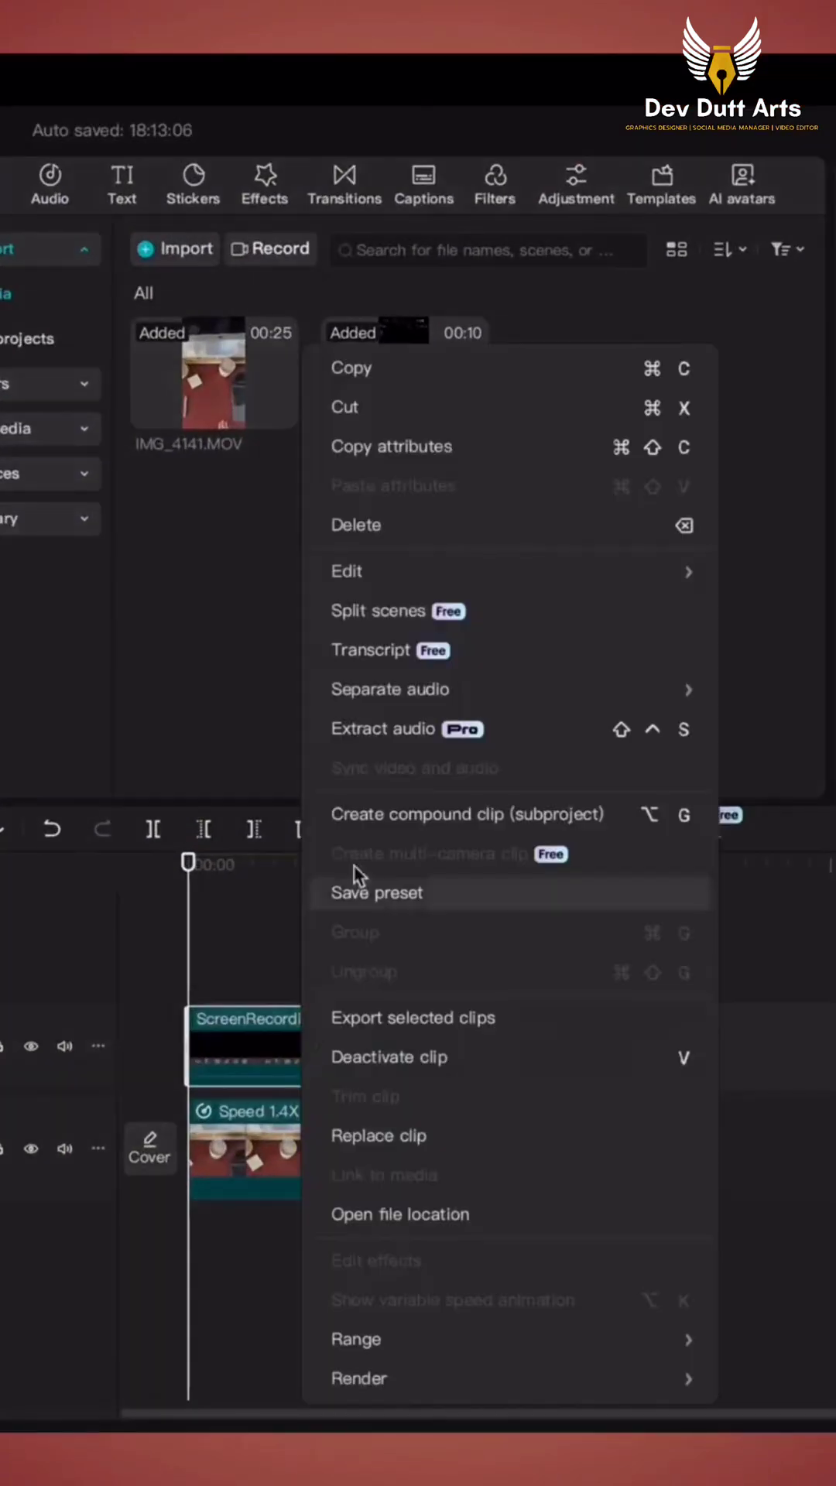
pyautogui.click(804, 720)
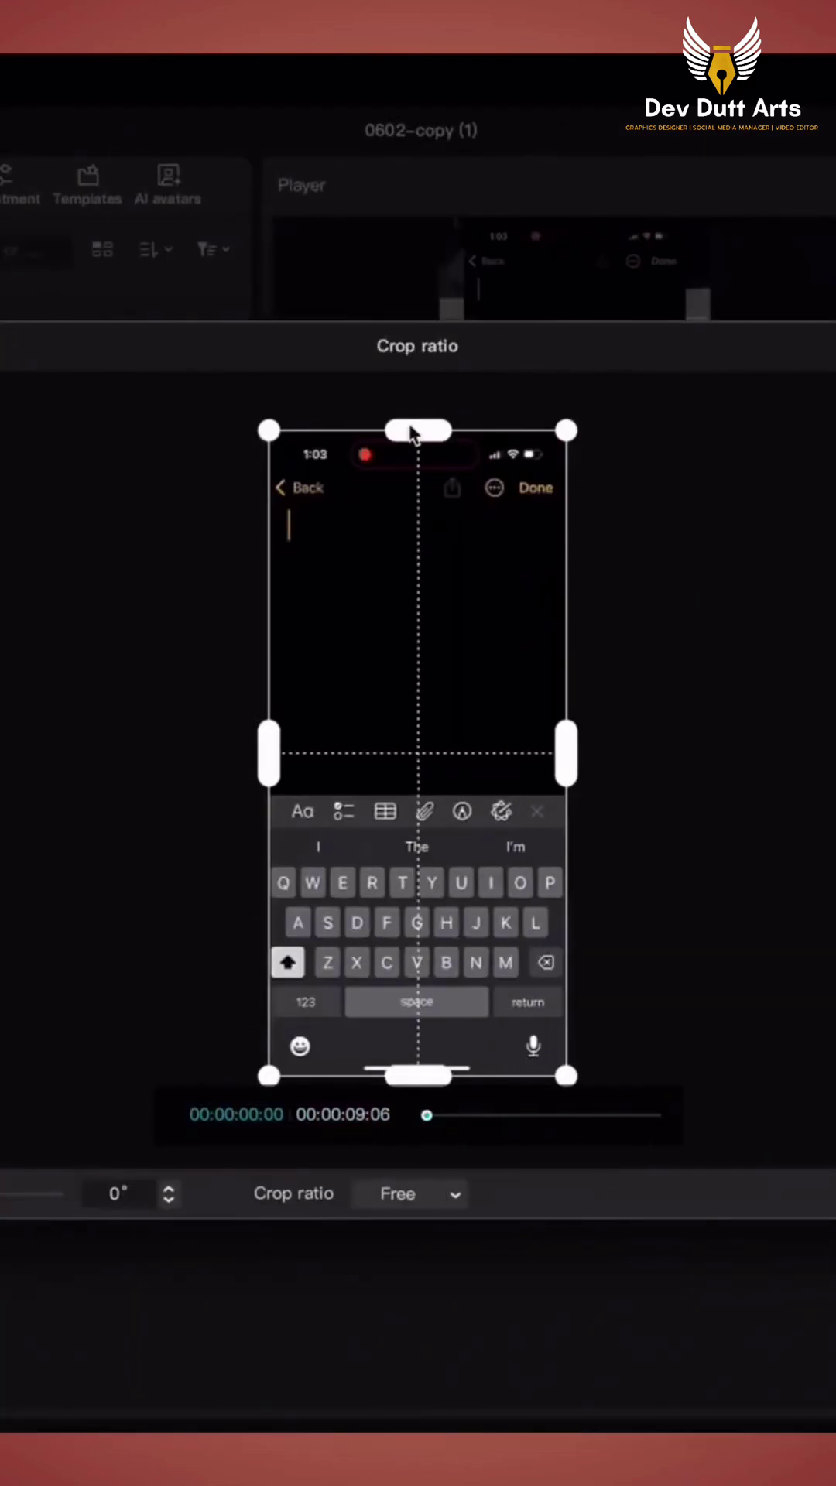
pyautogui.moveTo(418, 430); pyautogui.dragTo(420, 793)
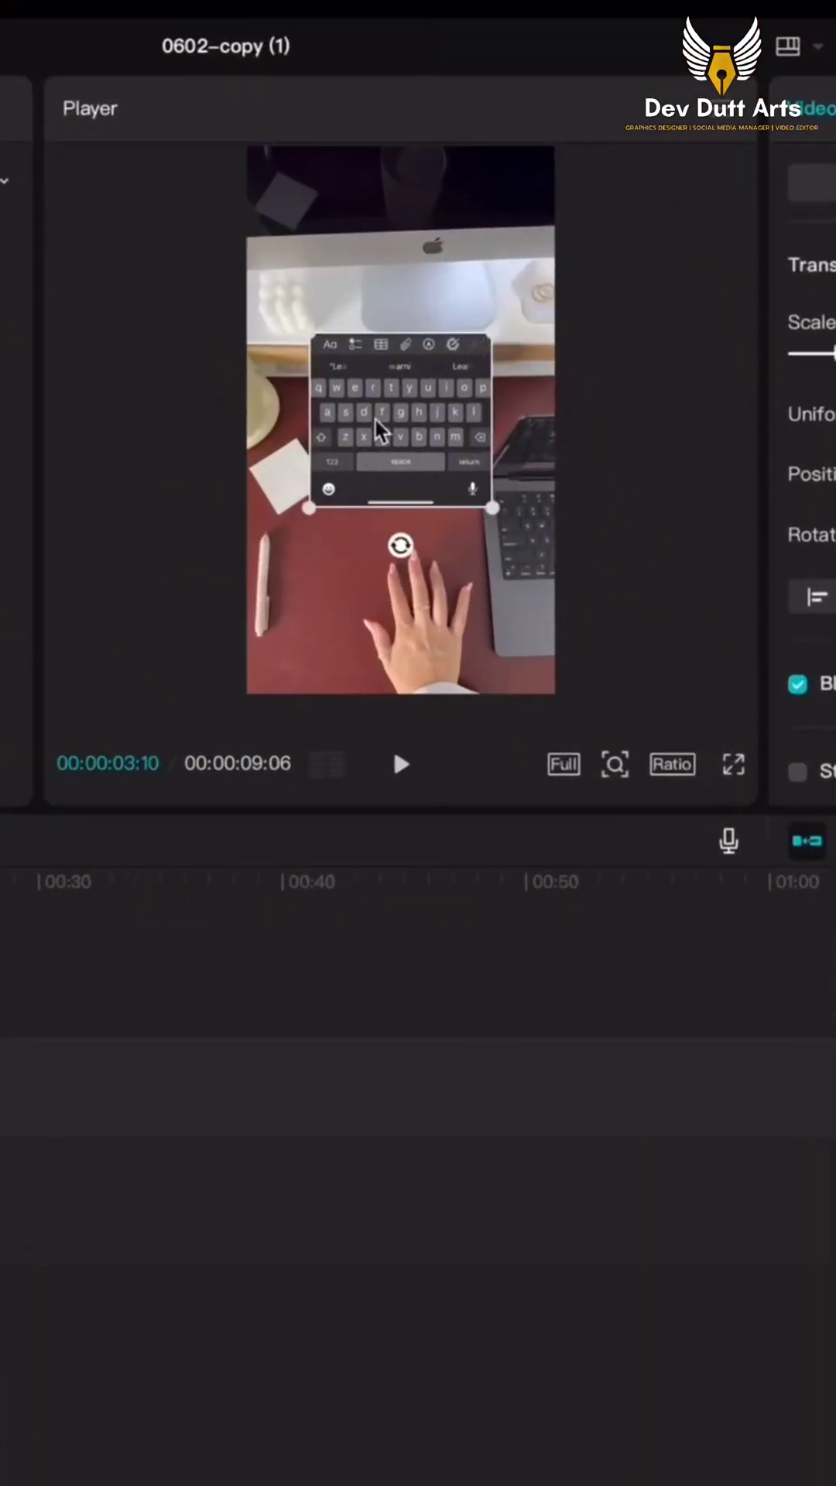
pyautogui.moveTo(378, 429); pyautogui.dragTo(395, 564)
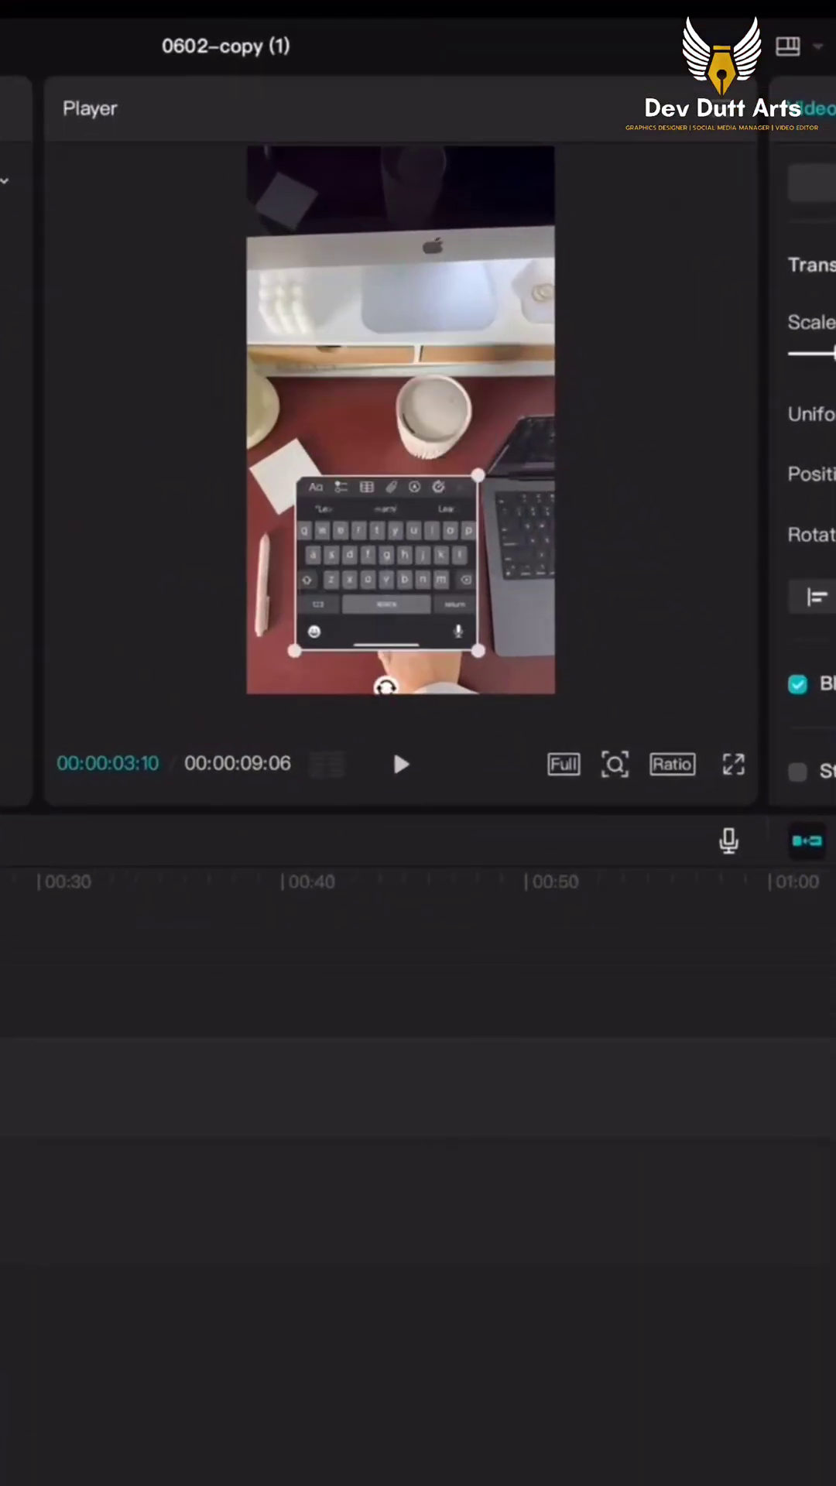
pyautogui.moveTo(485, 474); pyautogui.dragTo(465, 493)
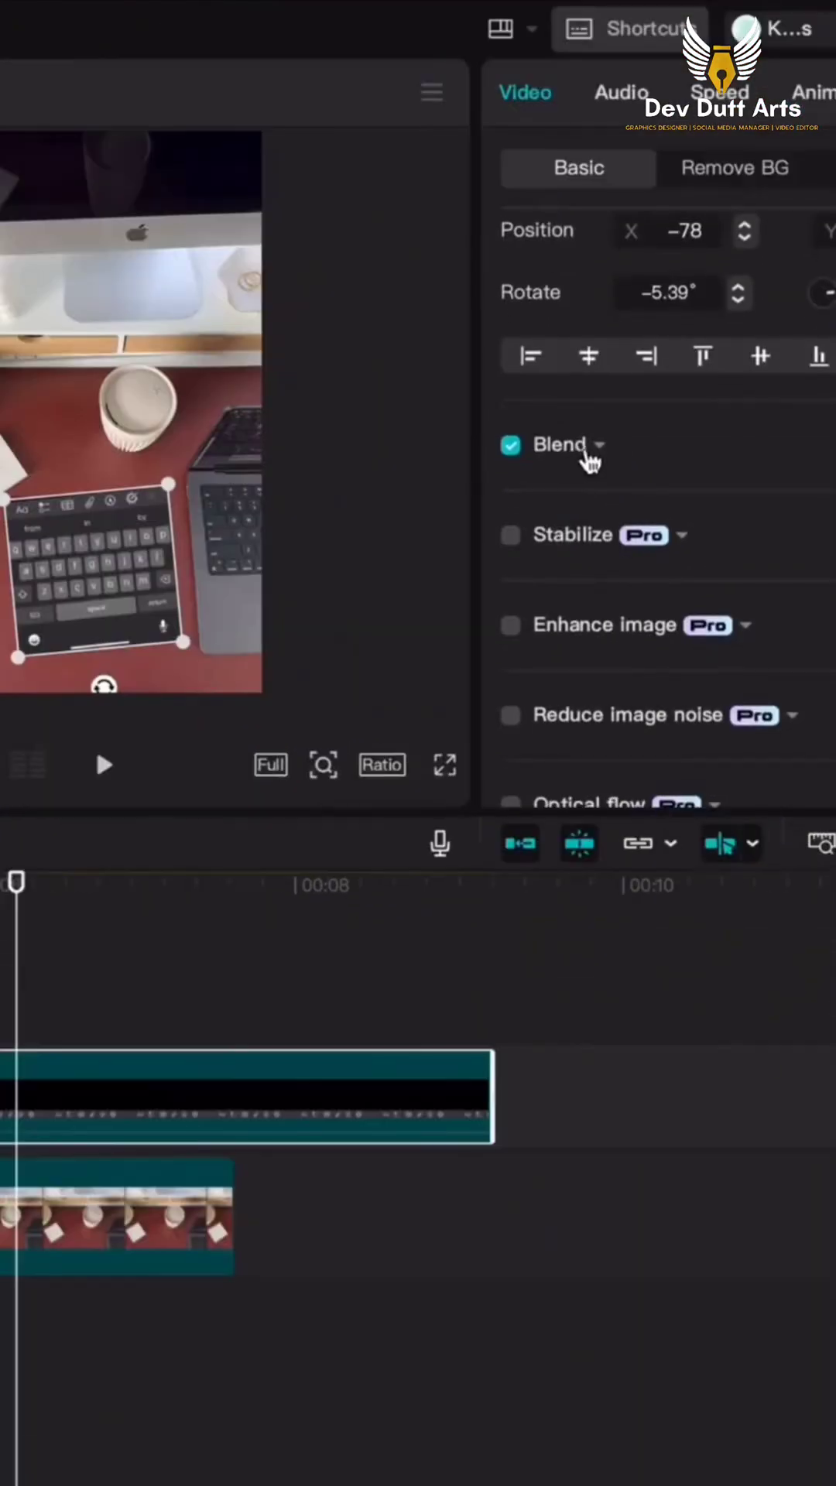
# Step: Set the keyboard overlay's blend mode to Screen
pyautogui.click(603, 447)
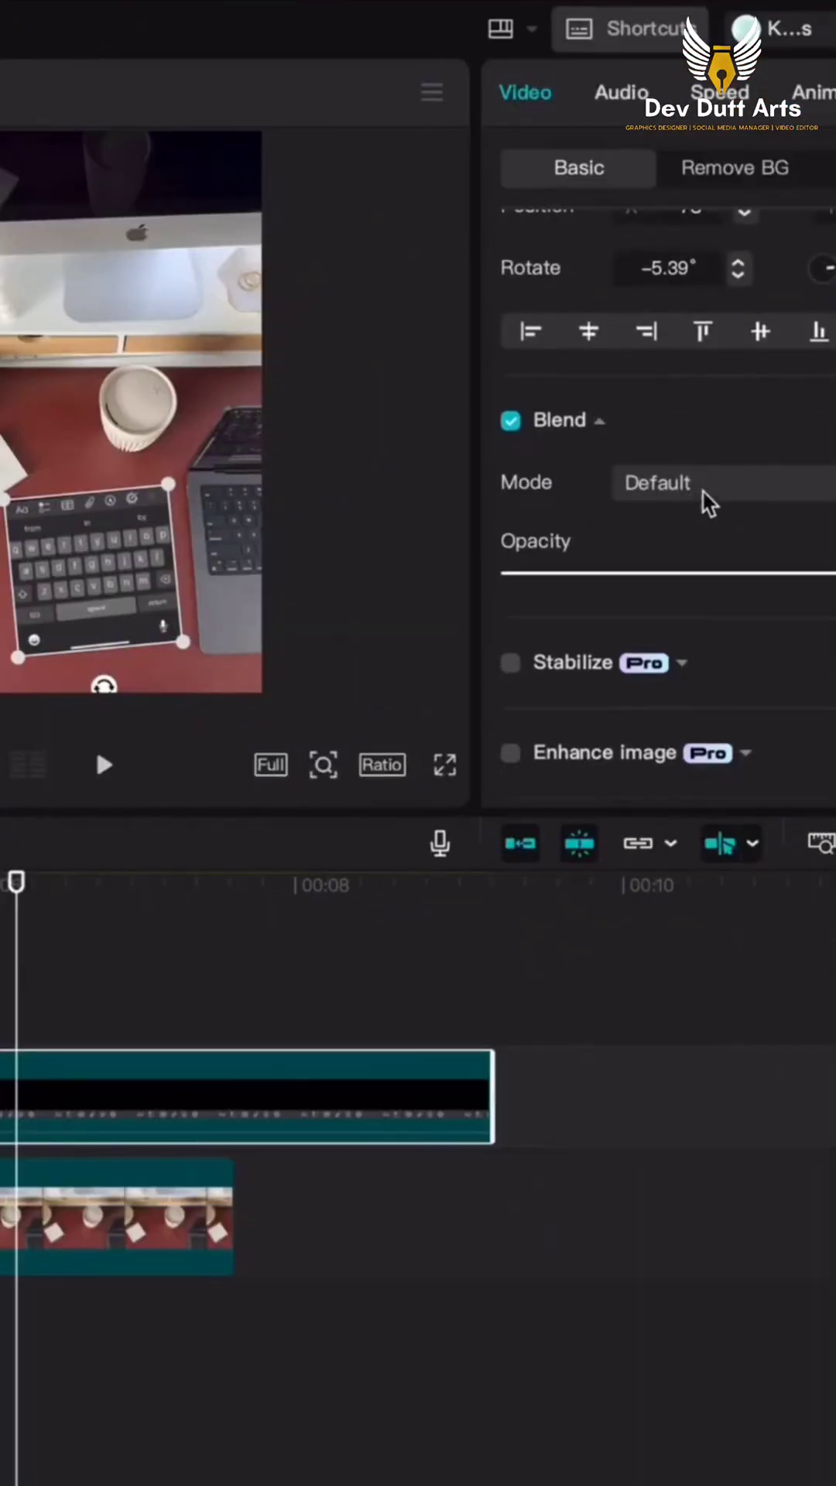
pyautogui.click(710, 488)
pyautogui.click(705, 1013)
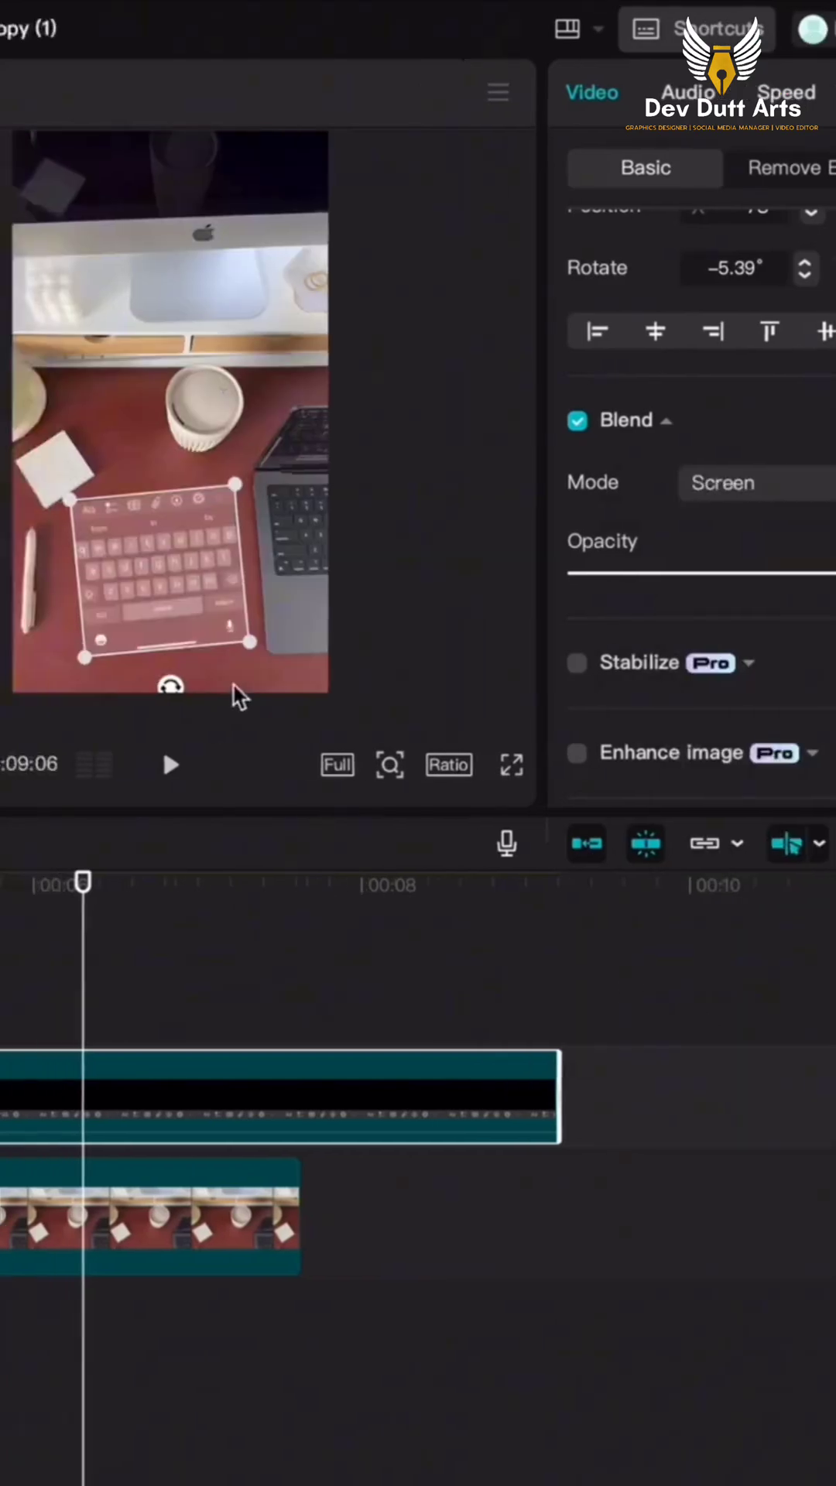
pyautogui.scroll(3, 661, 488)
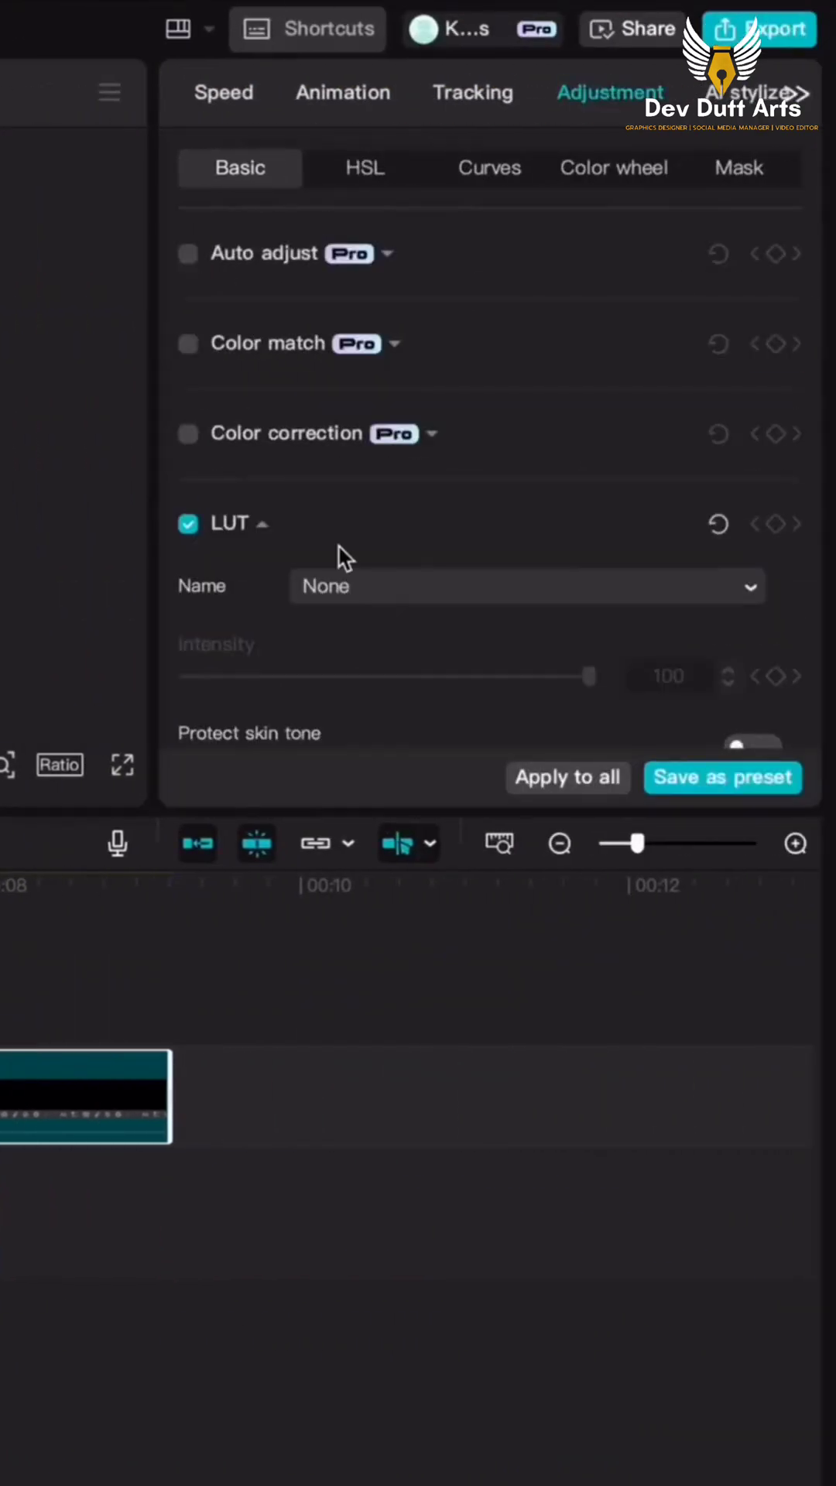
pyautogui.scroll(-5, 338, 546)
pyautogui.scroll(-5, 395, 595)
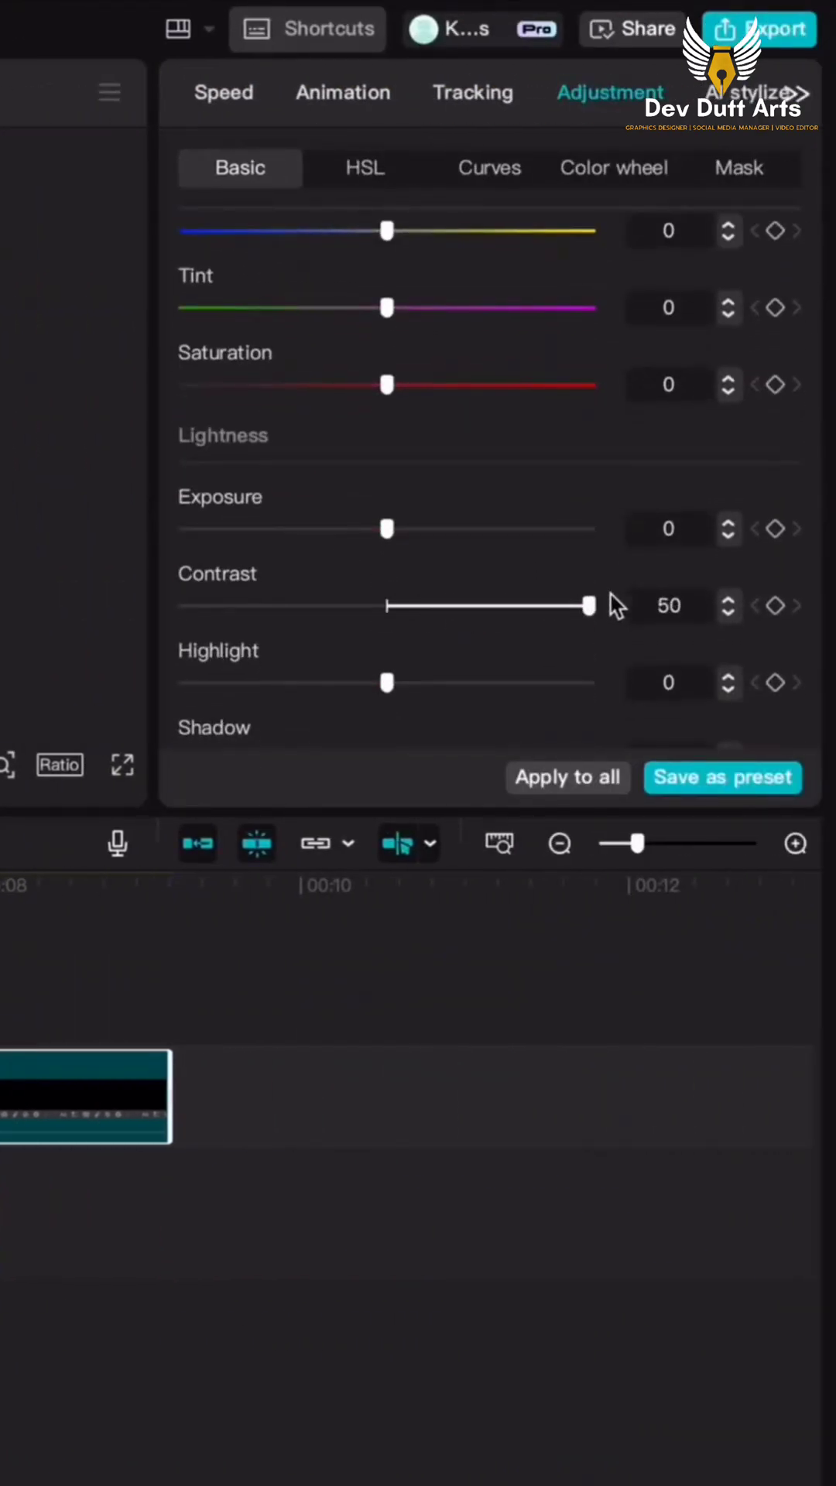
pyautogui.scroll(-2, 306, 597)
pyautogui.scroll(-2, 343, 634)
pyautogui.moveTo(386, 675)
pyautogui.mouseDown()
pyautogui.moveTo(432, 678)
pyautogui.moveTo(335, 684)
pyautogui.mouseUp()
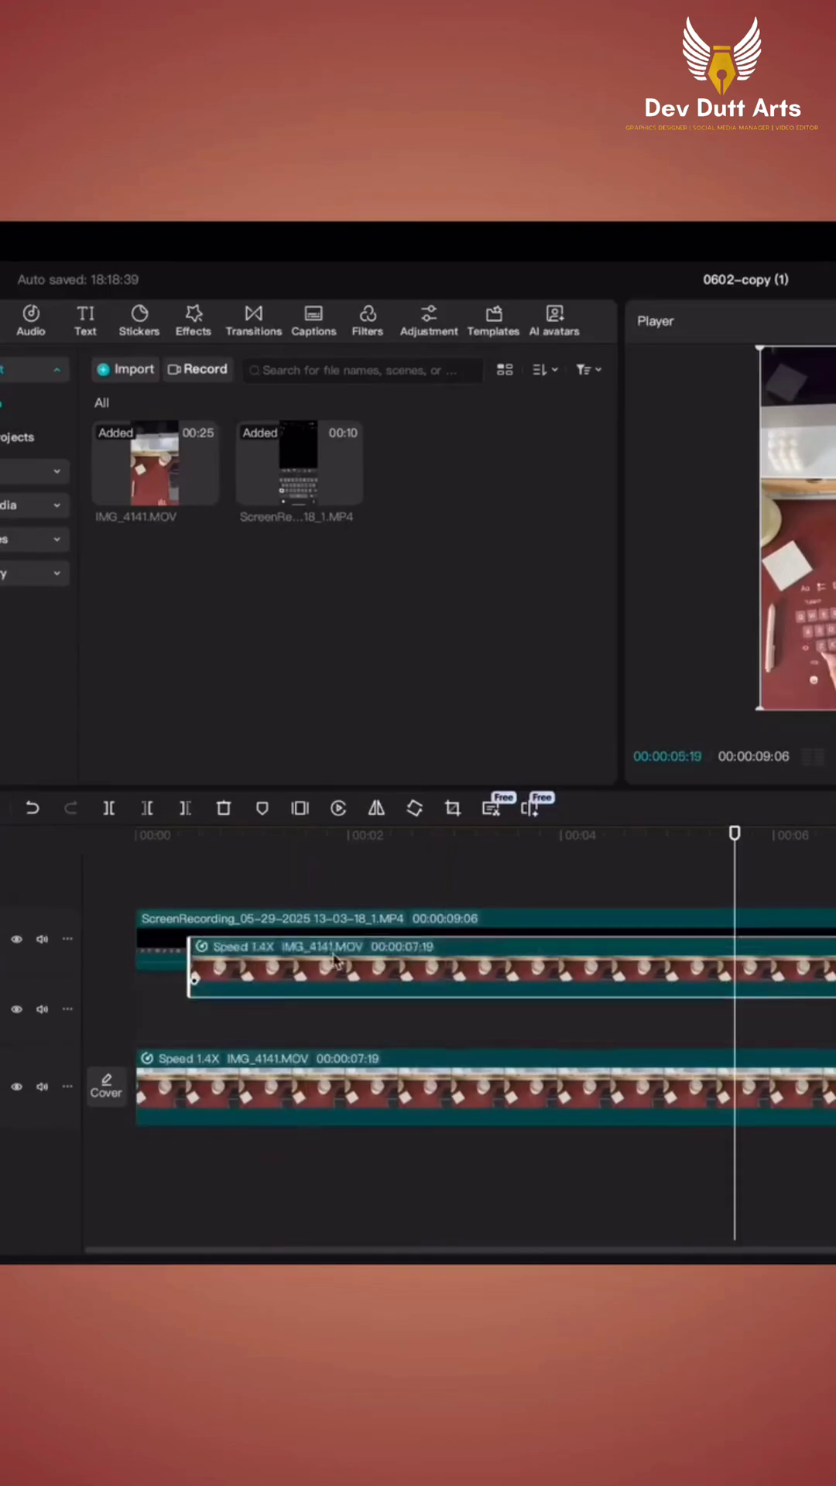
# Step: Stack a copy of IMG_4141 above the recording with Auto removal on and Expand 9
pyautogui.moveTo(335, 959); pyautogui.dragTo(334, 923)
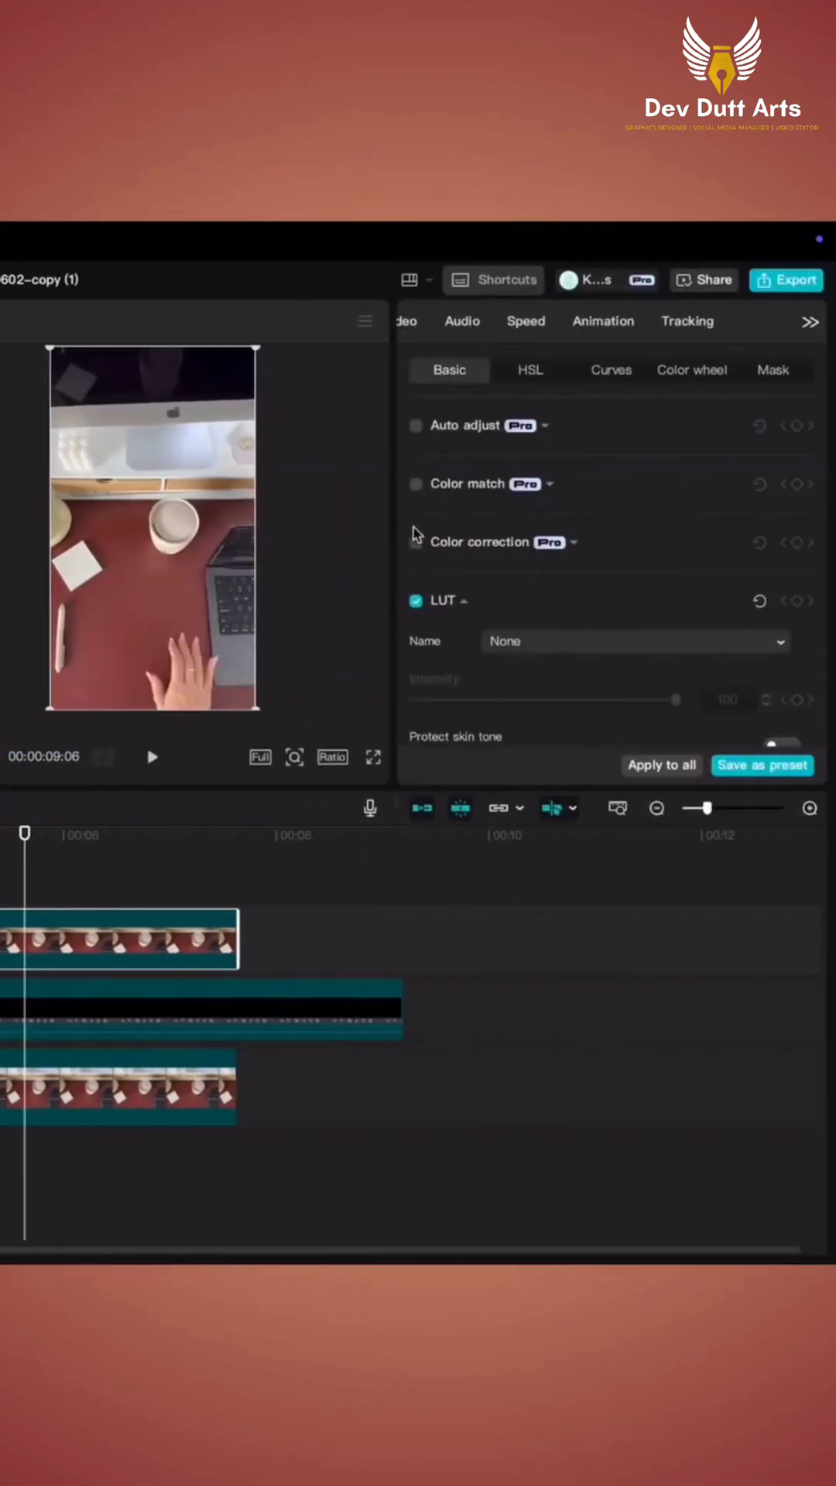
pyautogui.click(425, 322)
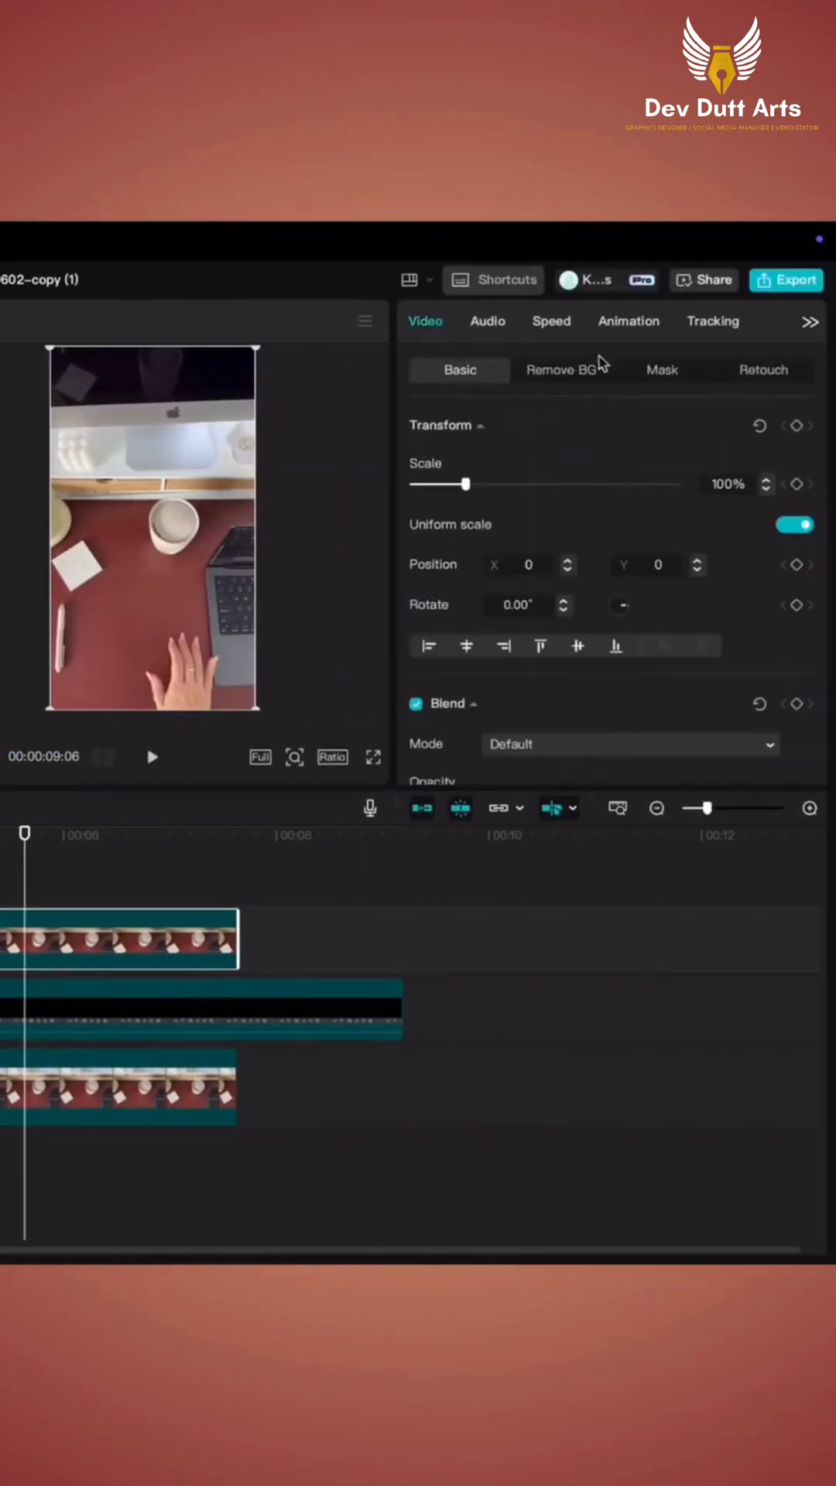
pyautogui.click(561, 369)
pyautogui.click(415, 425)
pyautogui.moveTo(564, 538); pyautogui.dragTo(631, 538)
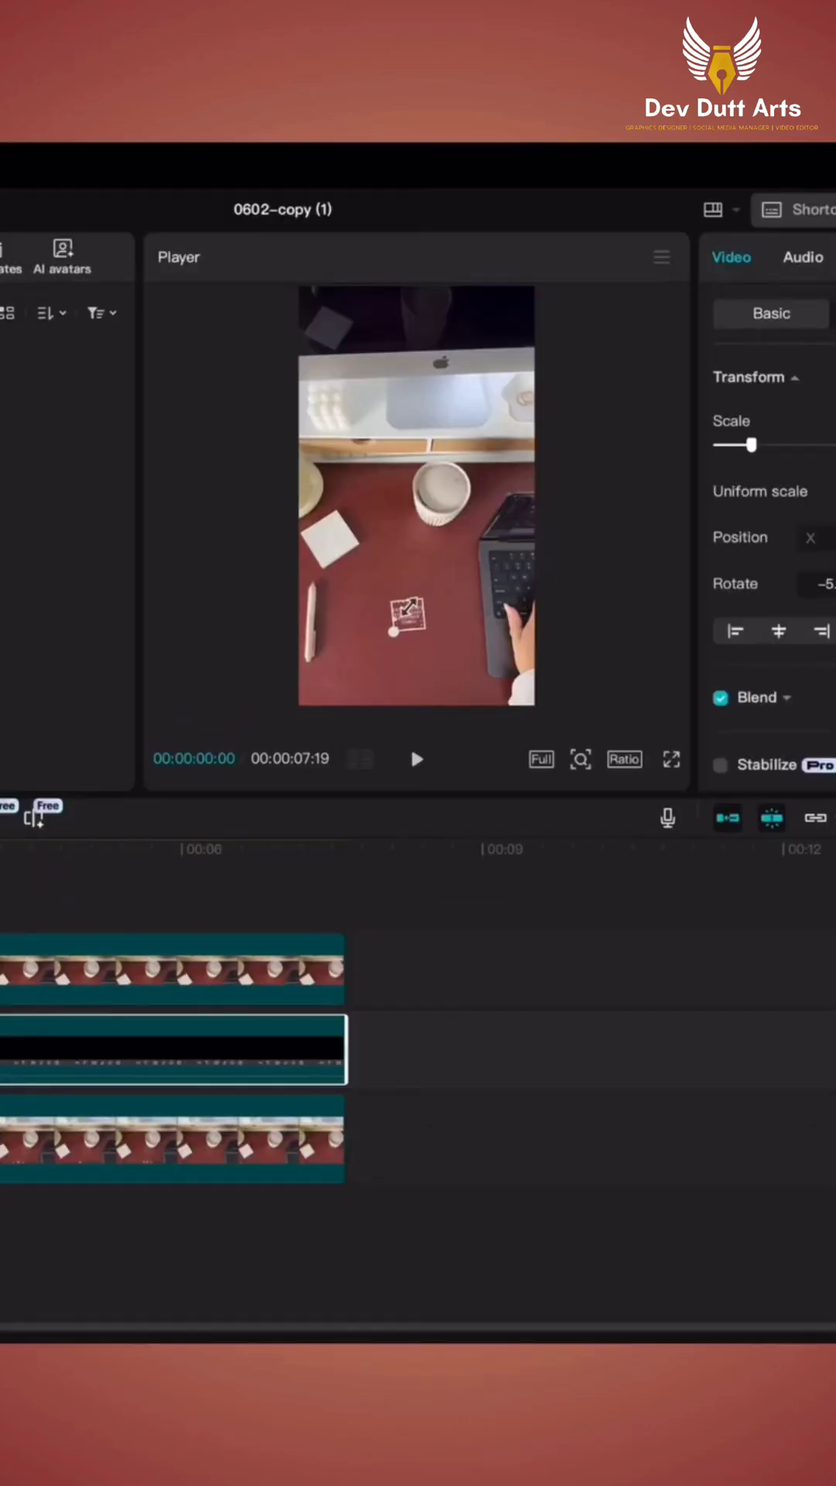
# Step: Keyframe the keyboard to grow from tiny on the laptop to full size over the hand by about one second
pyautogui.moveTo(407, 608); pyautogui.dragTo(537, 610)
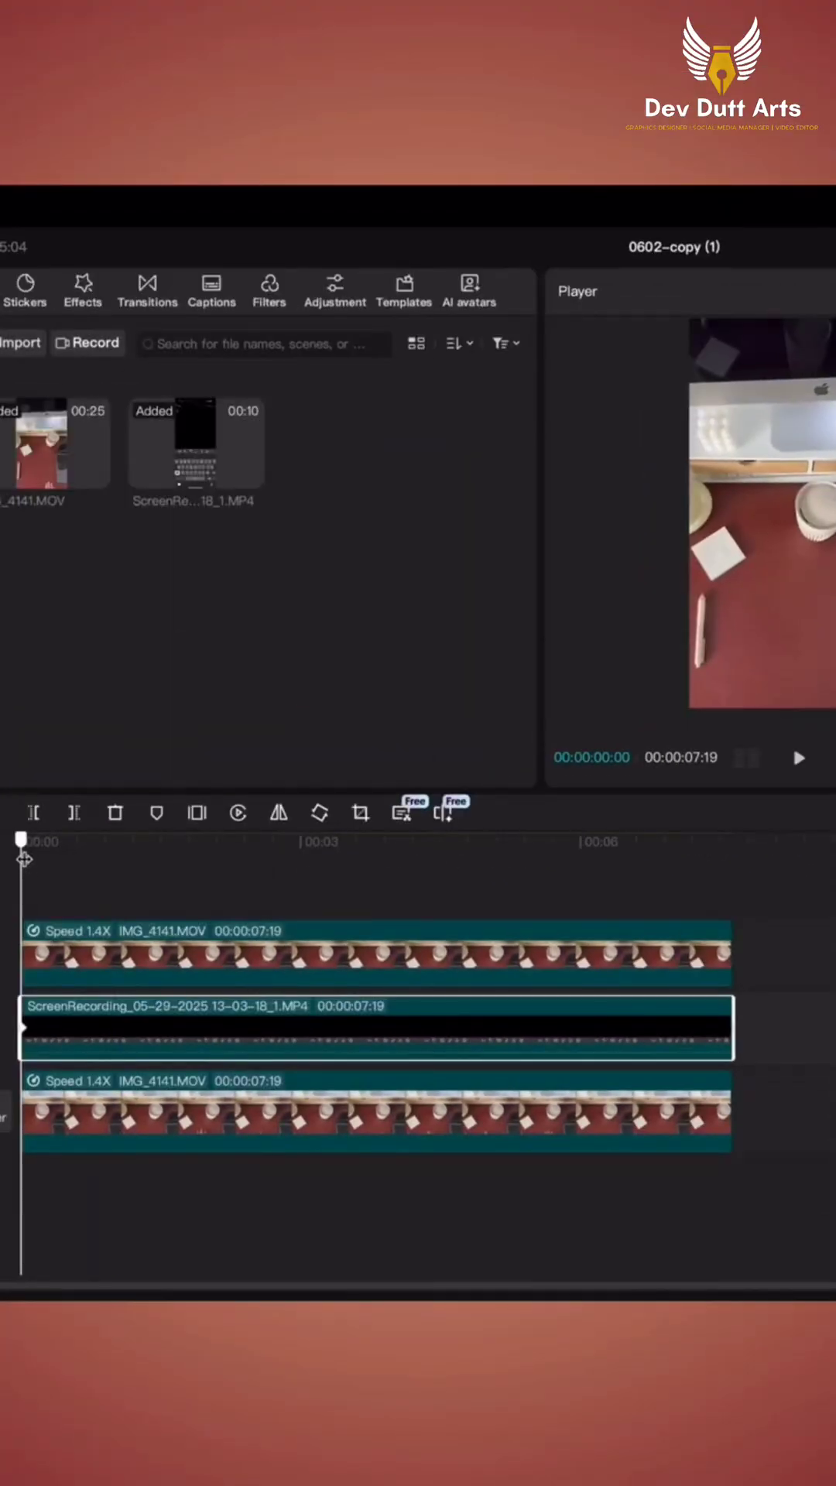
pyautogui.moveTo(24, 860); pyautogui.dragTo(145, 859)
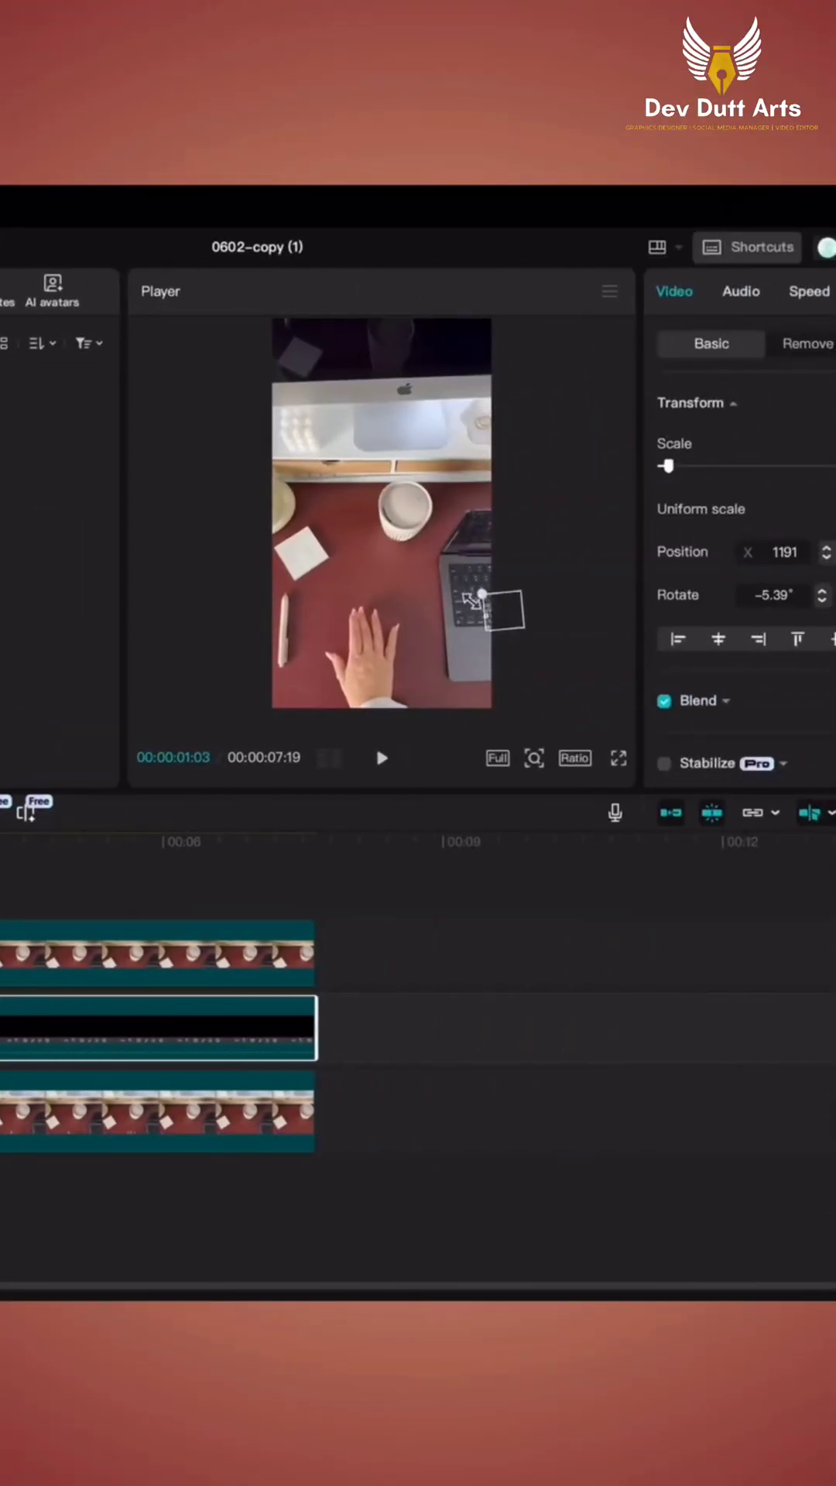
pyautogui.moveTo(472, 600); pyautogui.dragTo(448, 552)
pyautogui.moveTo(510, 615); pyautogui.dragTo(401, 605)
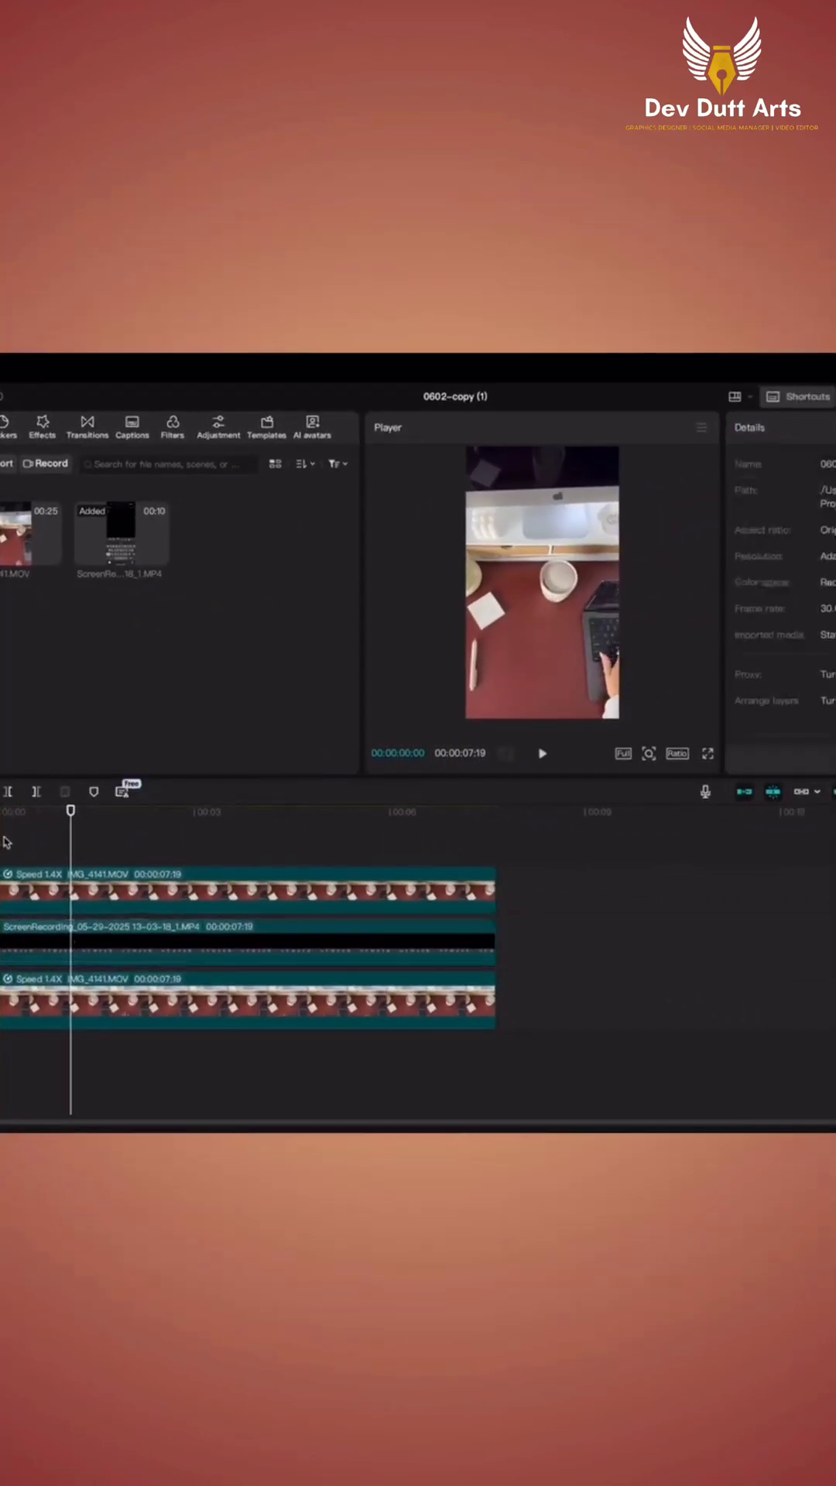
pyautogui.click(543, 757)
pyautogui.click(65, 943)
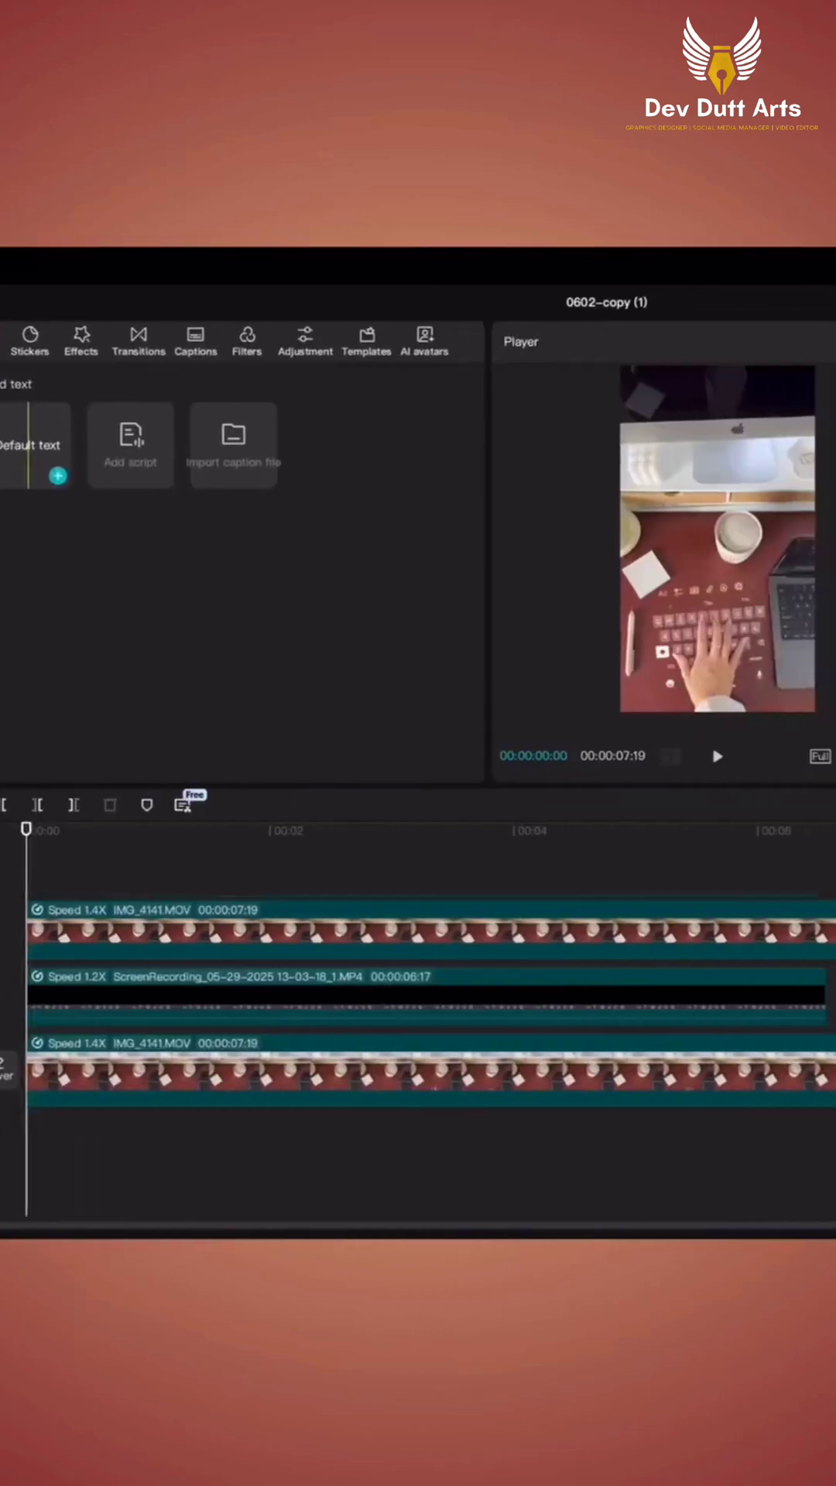
# Step: Add a default text title with the Typing cursor entrance animation
pyautogui.click(56, 468)
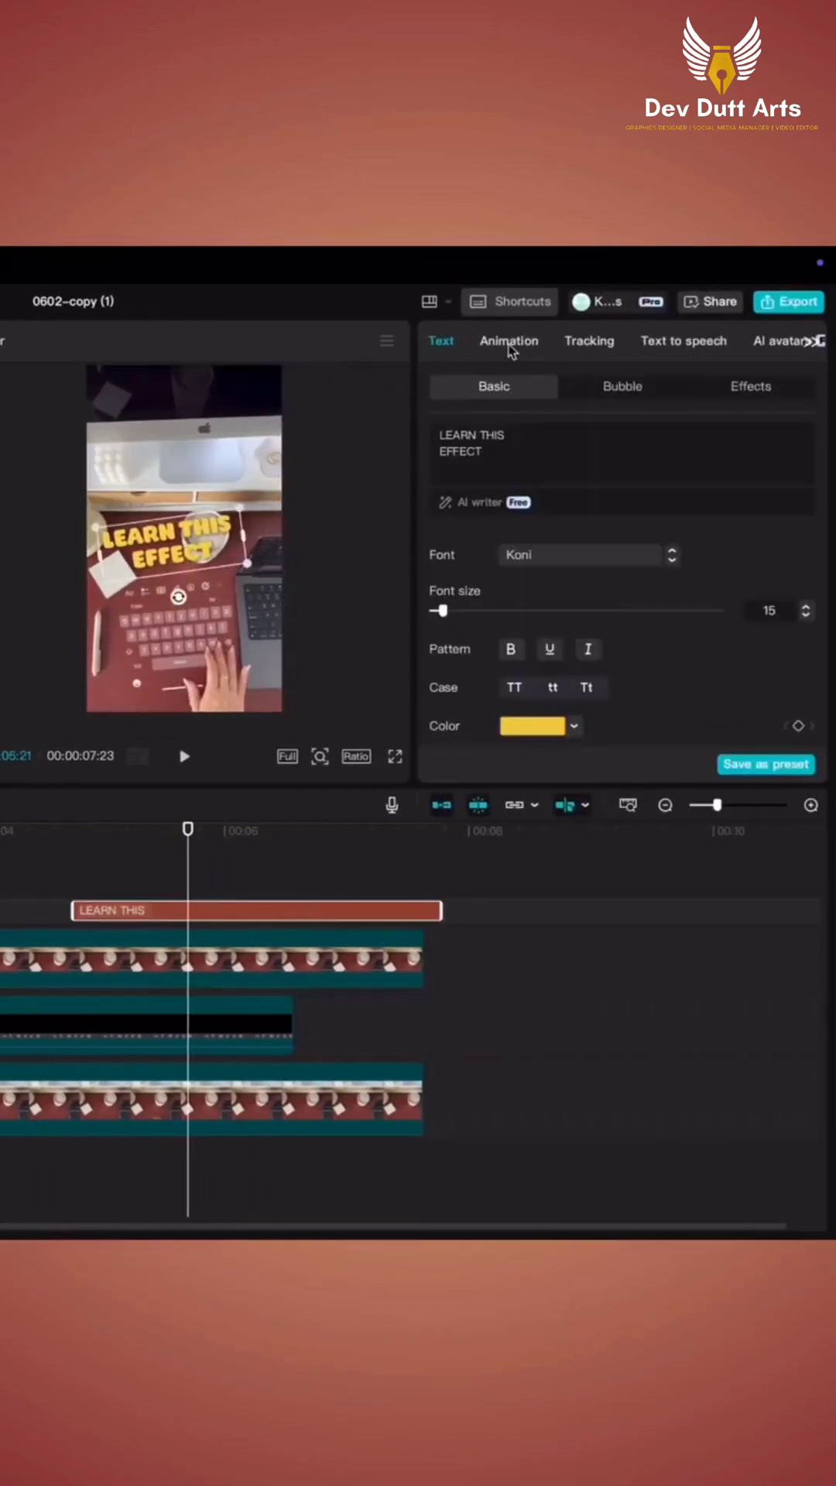
pyautogui.click(510, 340)
pyautogui.click(616, 501)
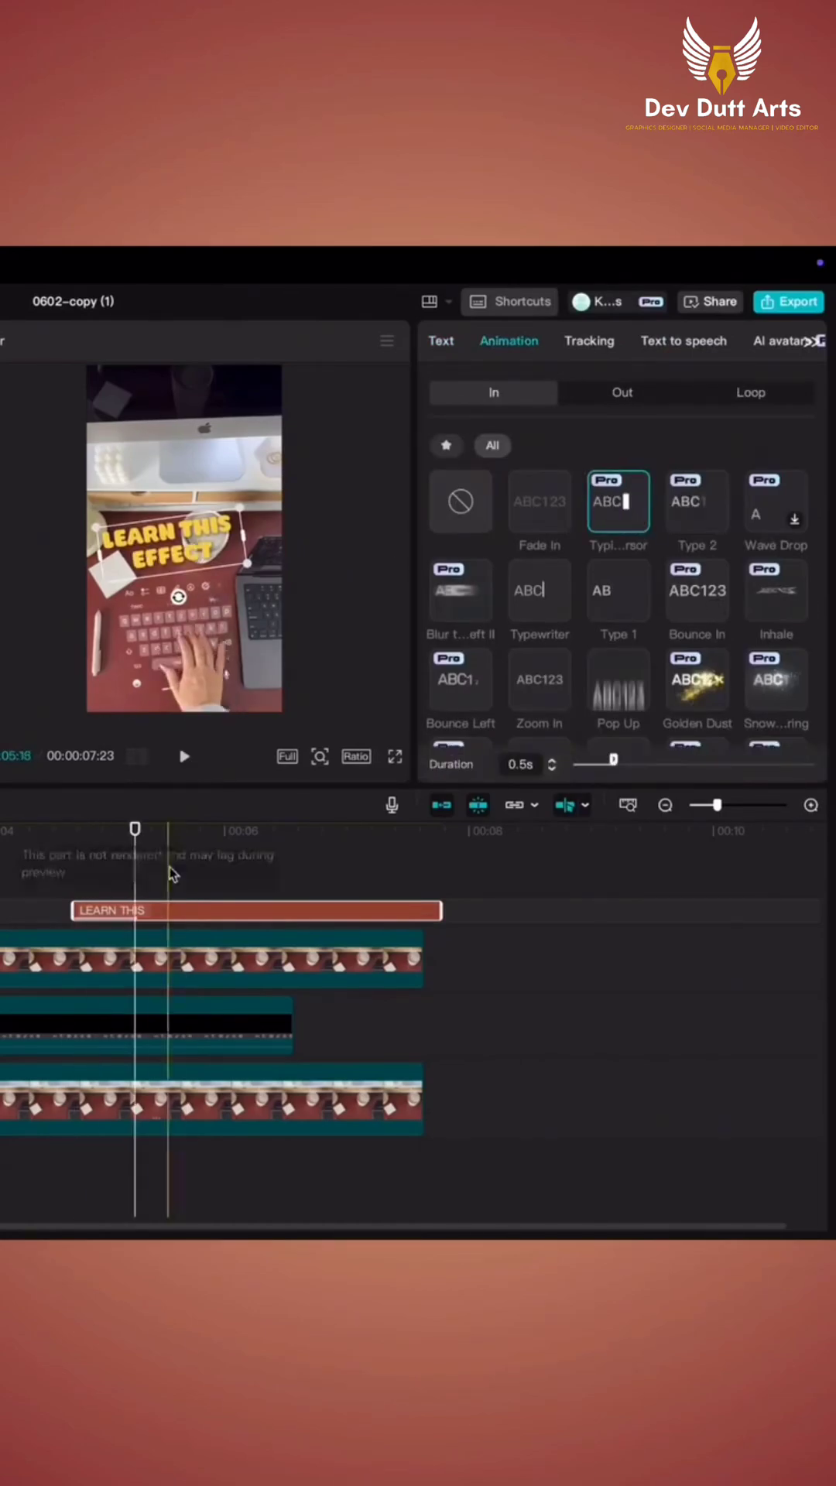